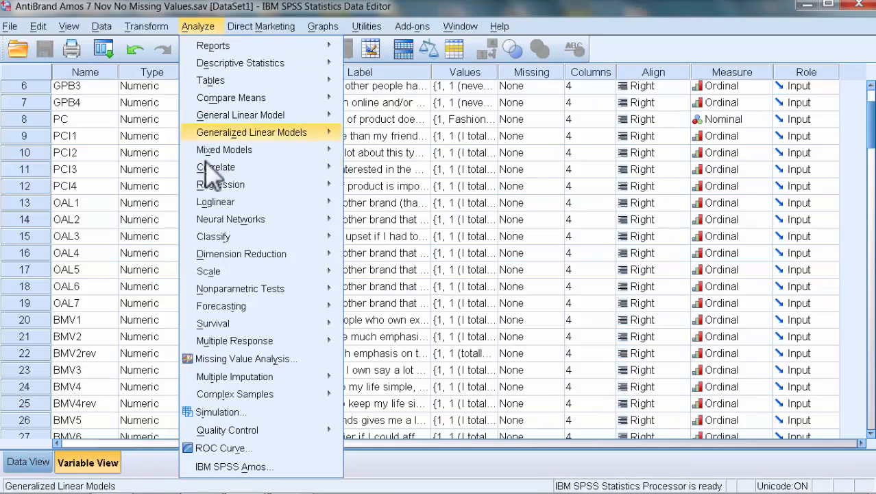
Step: Start a Reliability Analysis with the Alpha model and add the seven items OAL1 to OAL7
{"action": "mouse_move", "coordinate": [227, 270]}
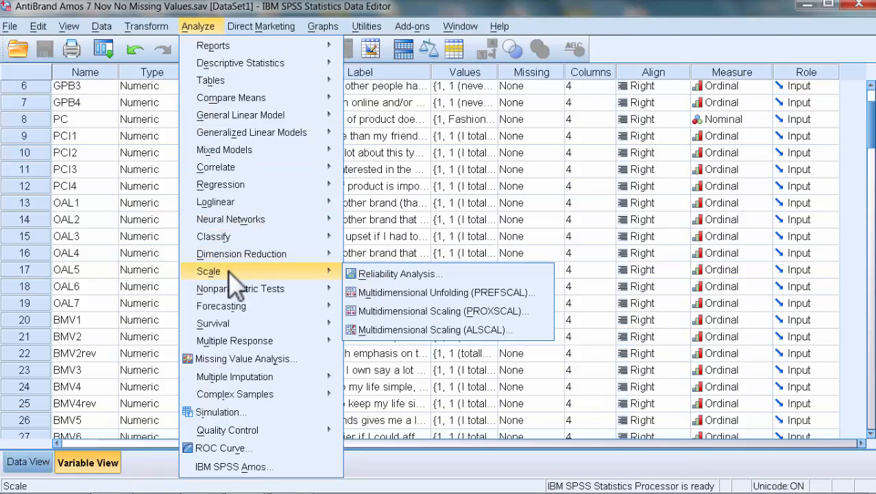
{"action": "left_click", "coordinate": [387, 273]}
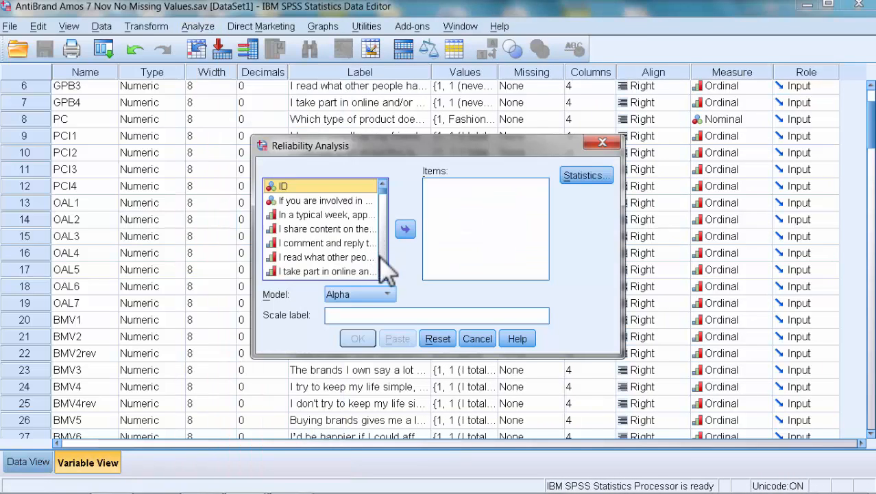
{"action": "left_click_drag", "start_coordinate": [353, 144], "coordinate": [551, 141]}
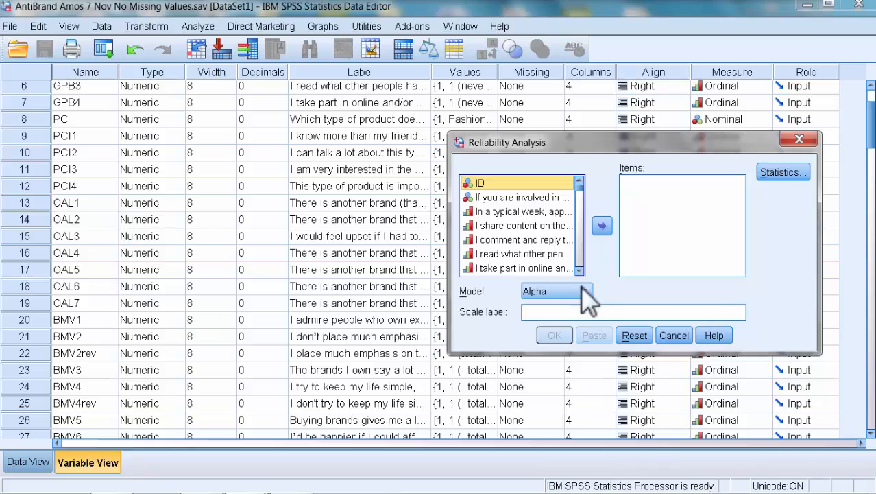
{"action": "left_click_drag", "start_coordinate": [579, 270], "coordinate": [579, 270]}
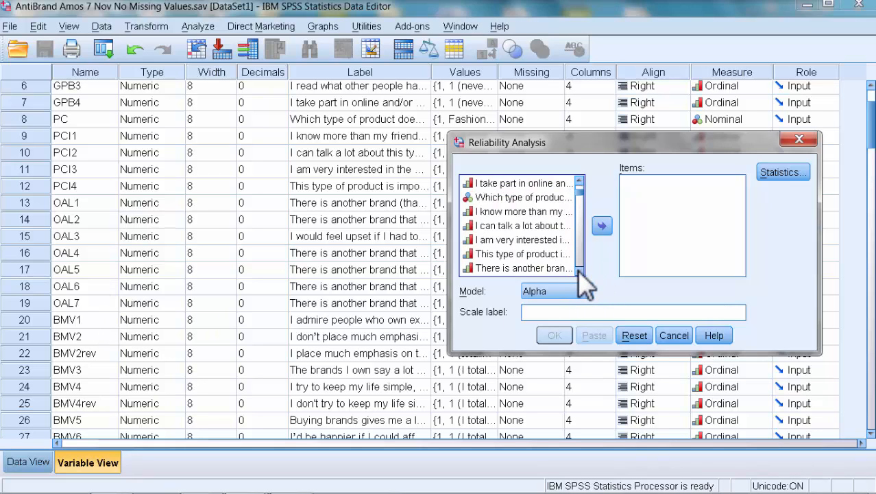
{"action": "left_click", "coordinate": [580, 269]}
{"action": "left_click", "coordinate": [579, 269]}
{"action": "left_click", "coordinate": [580, 270]}
{"action": "left_click", "coordinate": [579, 270]}
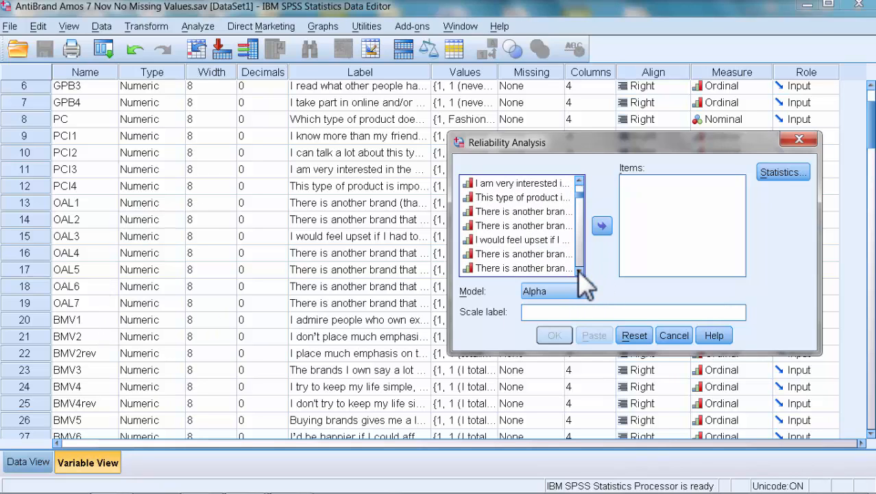
{"action": "left_click", "coordinate": [534, 213]}
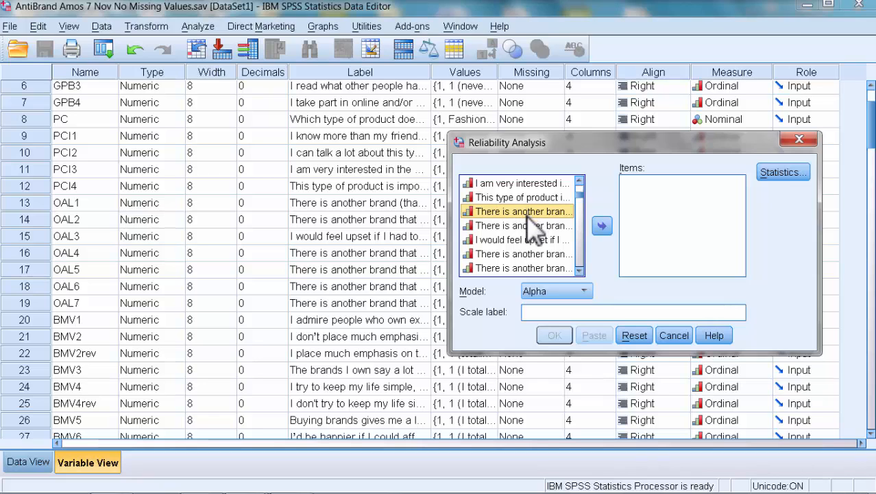
{"action": "left_click", "coordinate": [579, 270]}
{"action": "left_click", "coordinate": [579, 270]}
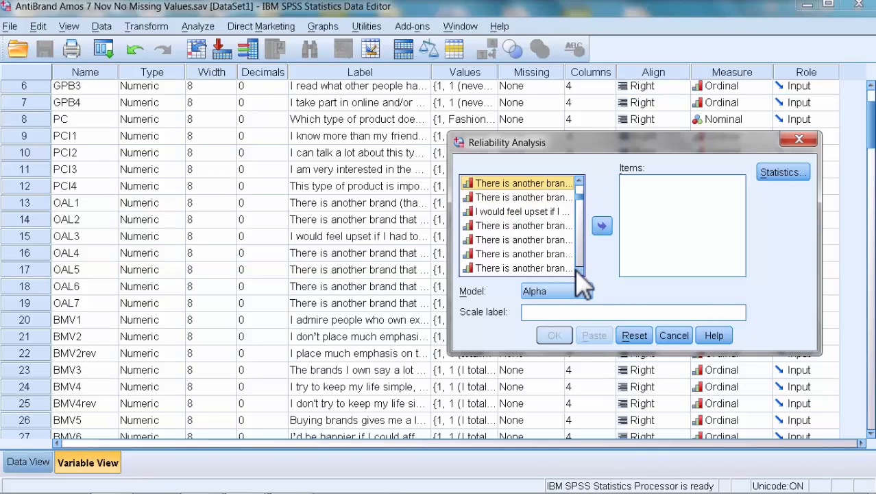
{"action": "left_click", "coordinate": [579, 270]}
{"action": "left_click", "coordinate": [579, 270]}
{"action": "left_click", "coordinate": [543, 241], "text": "shift"}
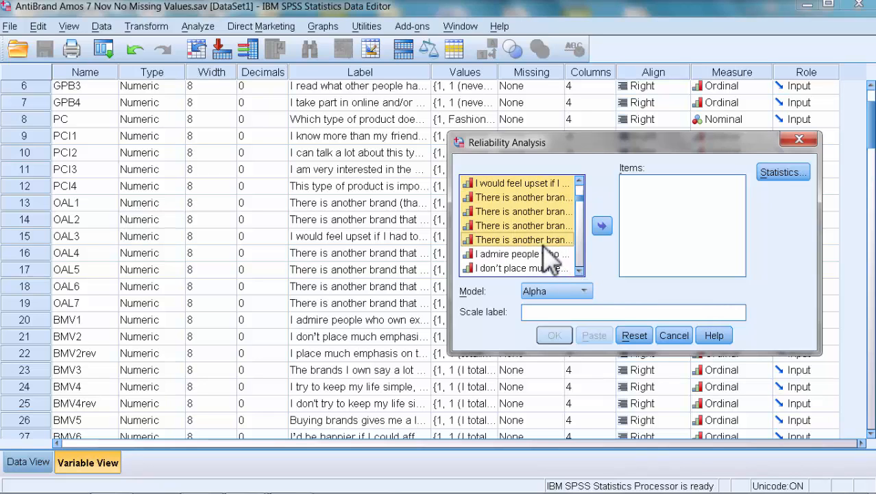
{"action": "left_click", "coordinate": [602, 226]}
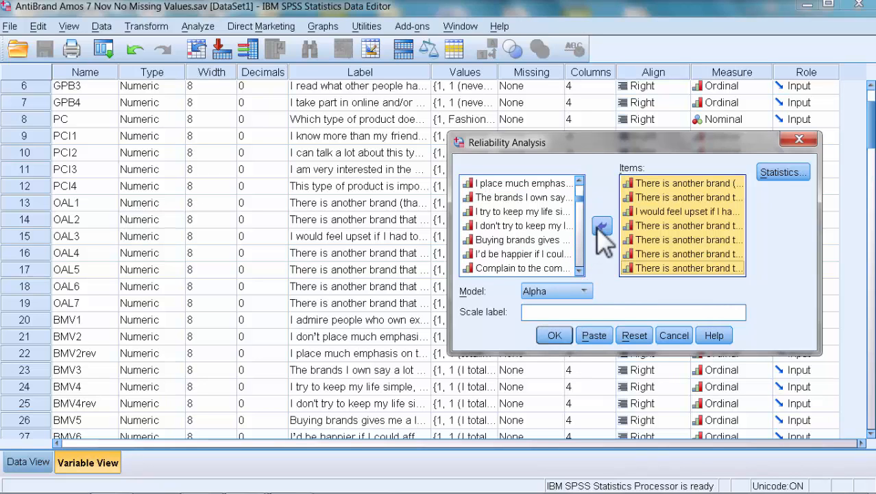
Step: Request the "Scale if item deleted" descriptives, run the analysis and view the Item-Total Statistics table
{"action": "left_click", "coordinate": [767, 176]}
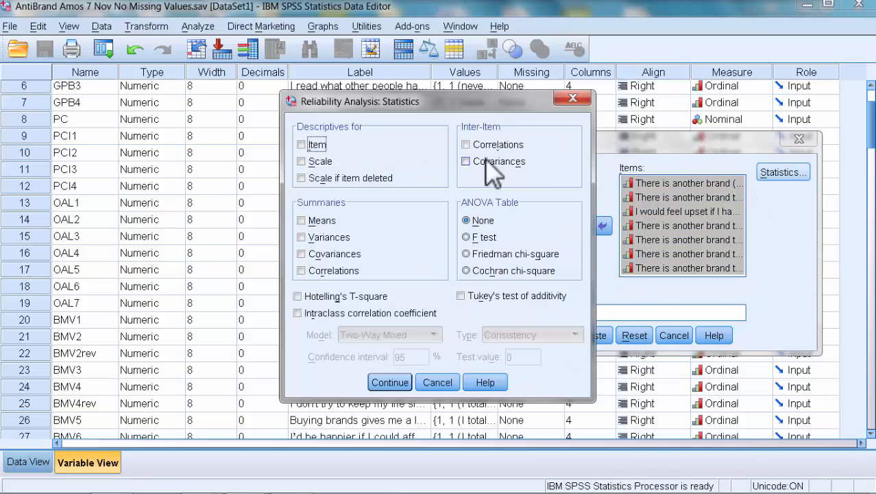
{"action": "left_click", "coordinate": [301, 178]}
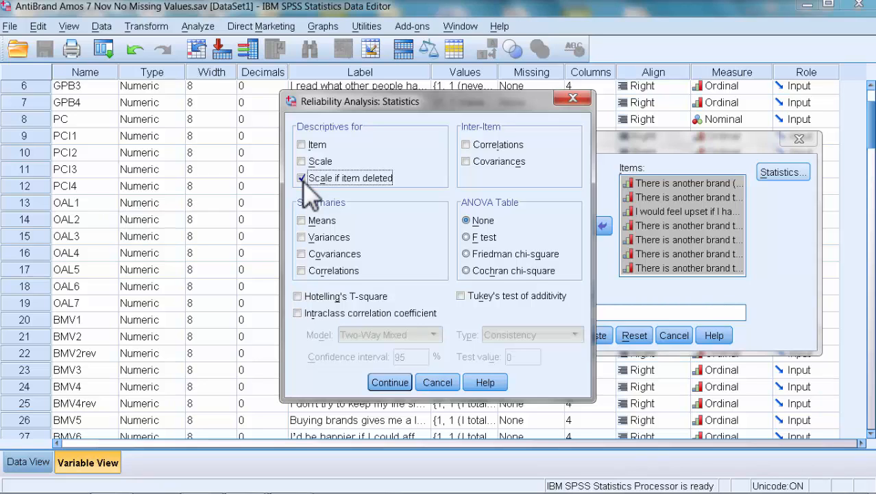
{"action": "left_click", "coordinate": [376, 381]}
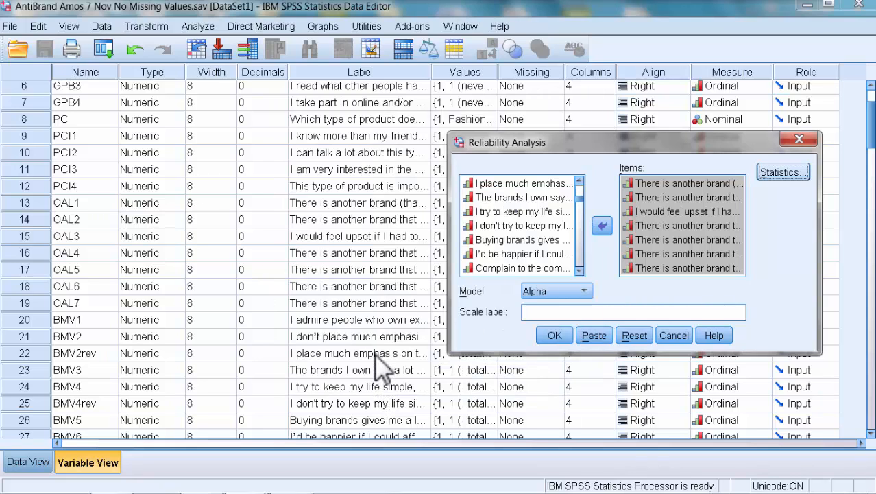
{"action": "left_click", "coordinate": [553, 335]}
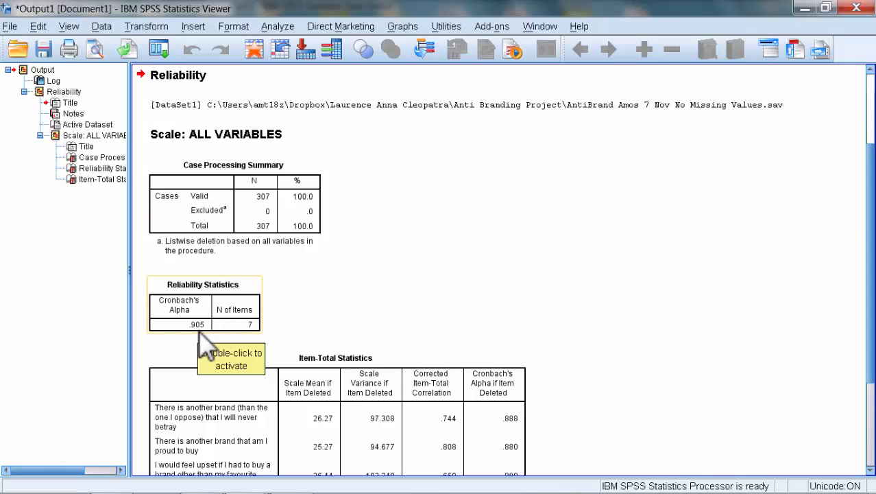
{"action": "left_click_drag", "start_coordinate": [870, 263], "coordinate": [871, 377]}
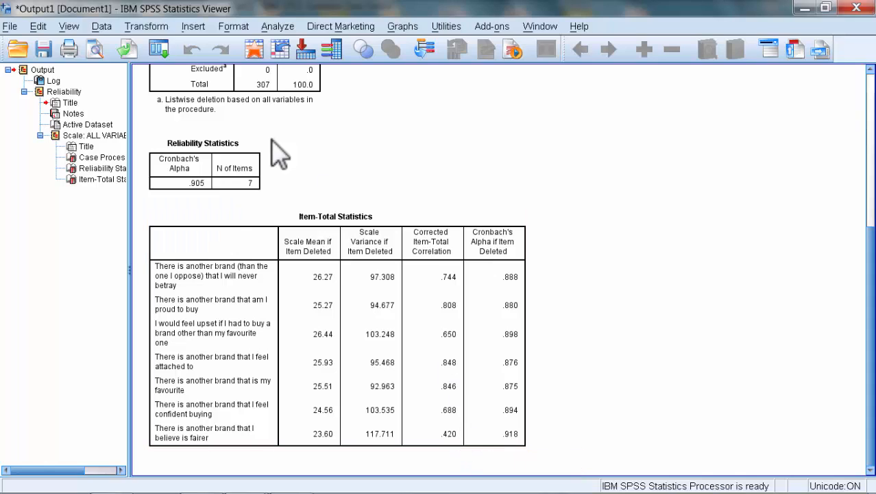
Step: Return to the Data Editor and look through the BMV variables in the variable list, starting at BMV1
{"action": "left_click", "coordinate": [275, 27]}
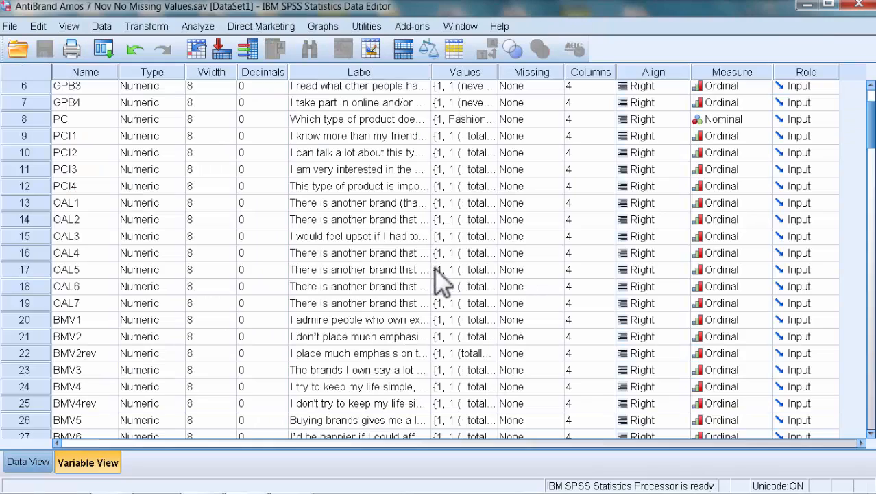
{"action": "left_click", "coordinate": [96, 320]}
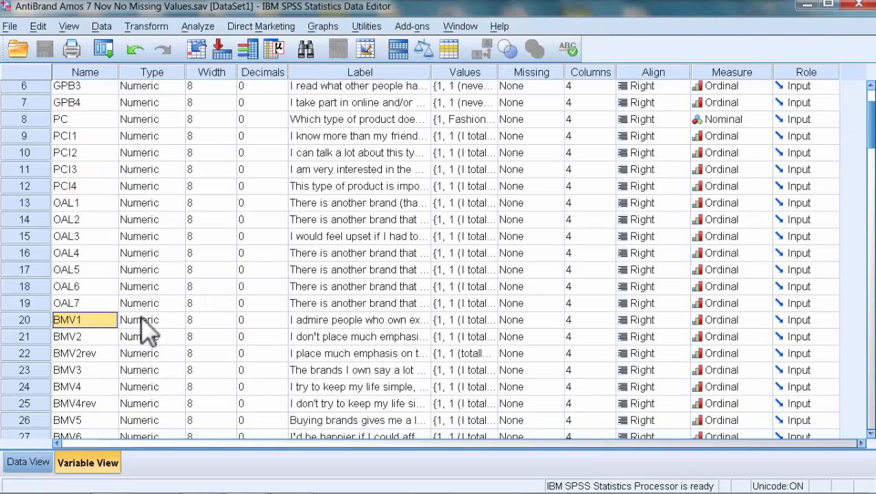
{"action": "left_click", "coordinate": [871, 433]}
{"action": "left_click", "coordinate": [870, 432]}
{"action": "left_click", "coordinate": [871, 432]}
{"action": "left_click", "coordinate": [871, 432]}
{"action": "left_click", "coordinate": [871, 432]}
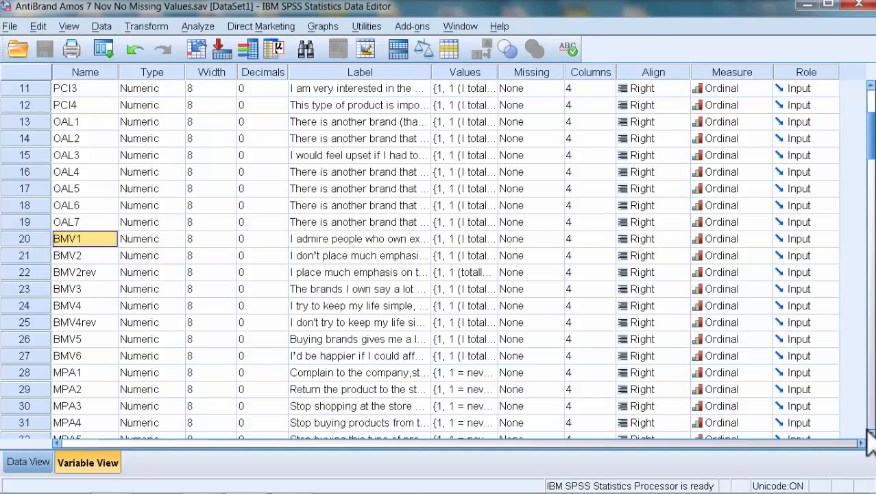
Step: Reopen the Reliability Analysis and remove the seven OAL variables from its items
{"action": "left_click", "coordinate": [208, 26]}
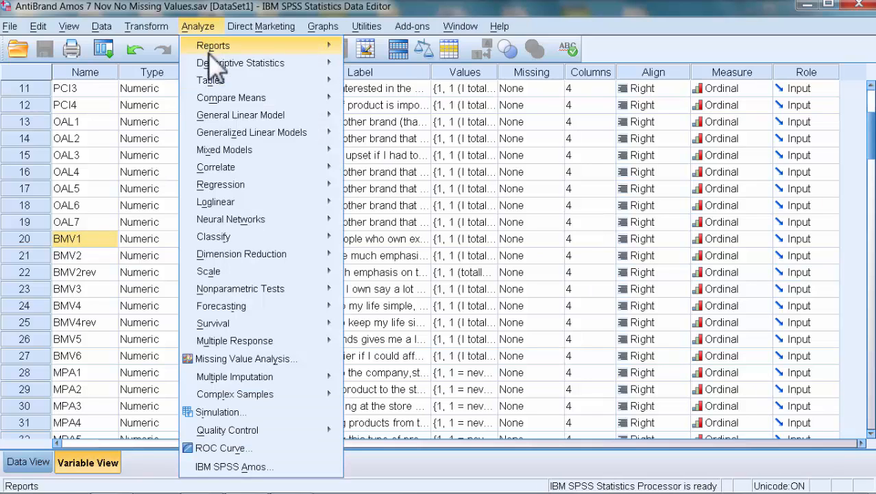
{"action": "mouse_move", "coordinate": [233, 274]}
{"action": "left_click", "coordinate": [363, 274]}
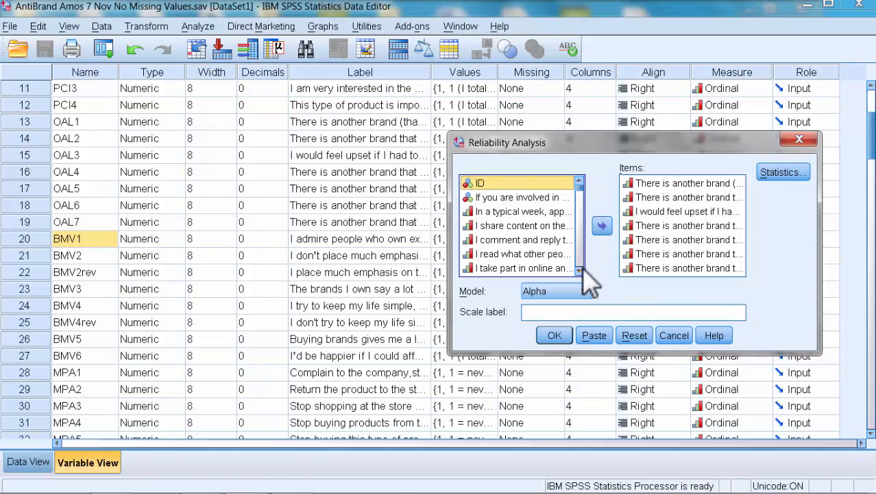
{"action": "scroll", "coordinate": [579, 270], "scroll_direction": "down", "scroll_amount": 7}
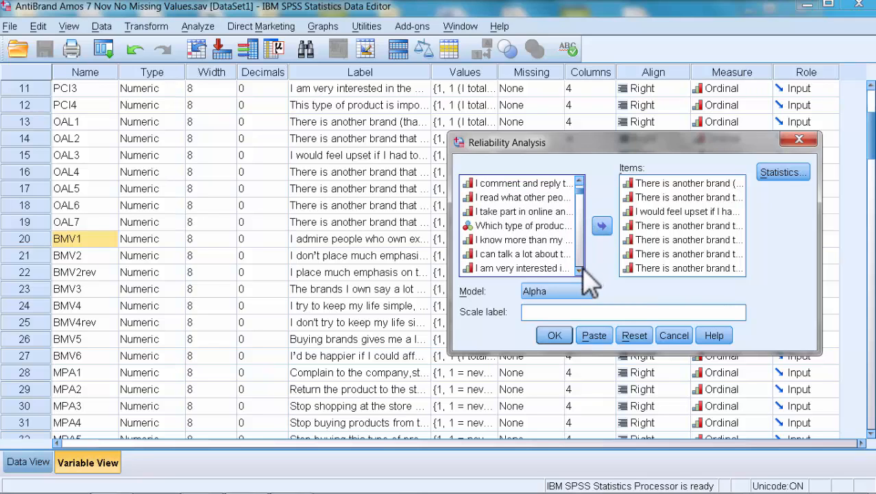
{"action": "scroll", "coordinate": [583, 268], "scroll_direction": "down", "scroll_amount": 1}
{"action": "left_click", "coordinate": [541, 240]}
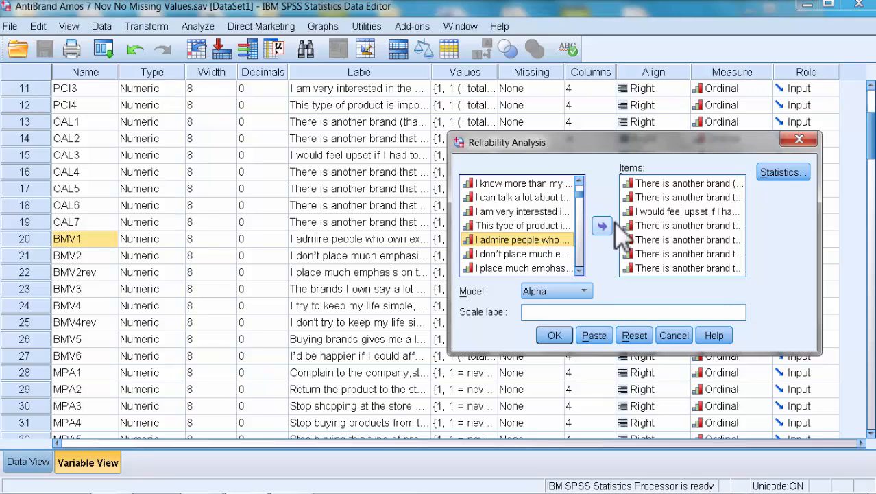
{"action": "left_click", "coordinate": [648, 183]}
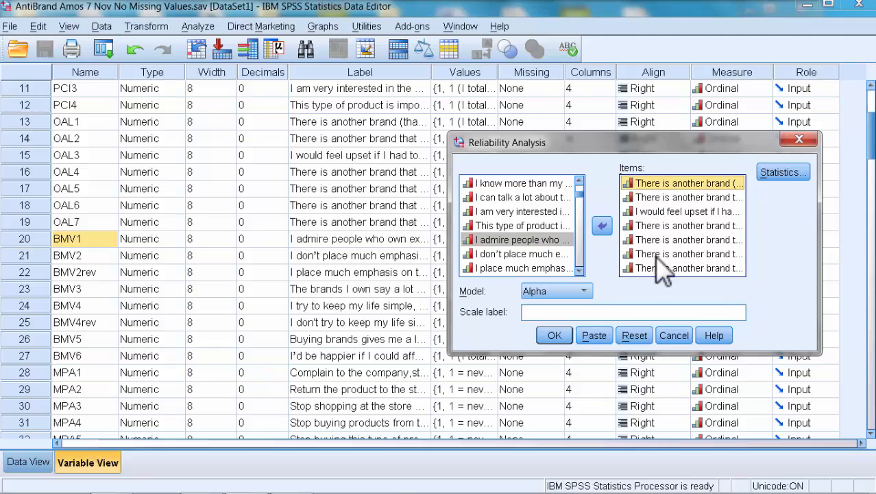
{"action": "left_click", "coordinate": [652, 266], "text": "shift"}
{"action": "left_click", "coordinate": [602, 226]}
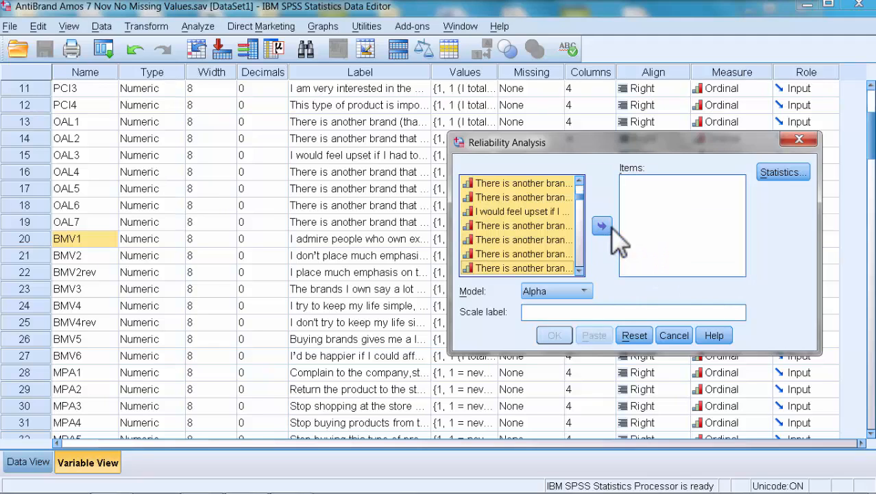
Step: Add the eight variables BMV1 through BMV6, including BMV2rev and BMV4rev, as items, run the reliability analysis and view its output
{"action": "scroll", "coordinate": [586, 269], "scroll_direction": "down", "scroll_amount": 3}
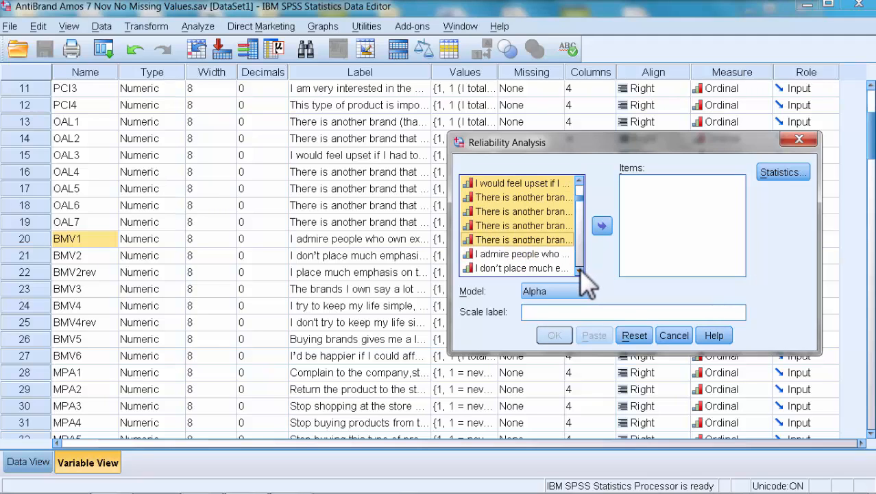
{"action": "left_click", "coordinate": [542, 240]}
{"action": "left_click", "coordinate": [578, 270]}
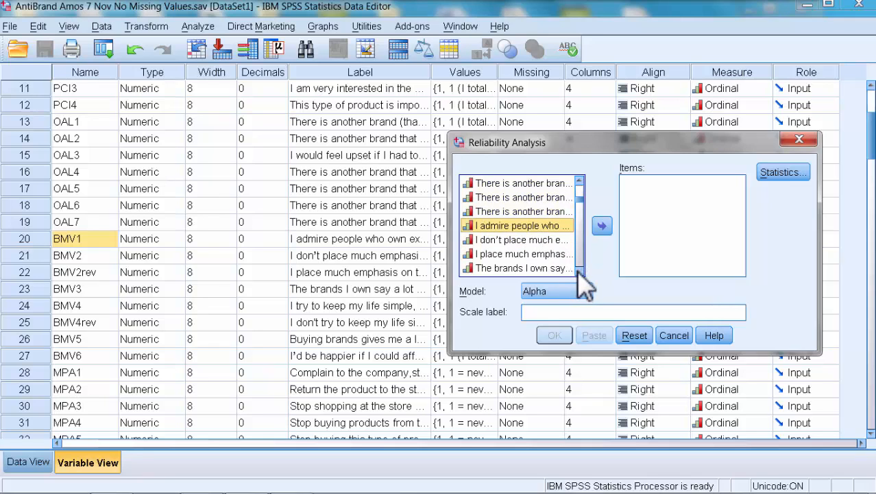
{"action": "left_click", "coordinate": [578, 270]}
{"action": "left_click", "coordinate": [578, 270]}
{"action": "left_click", "coordinate": [578, 270]}
{"action": "left_click", "coordinate": [578, 270]}
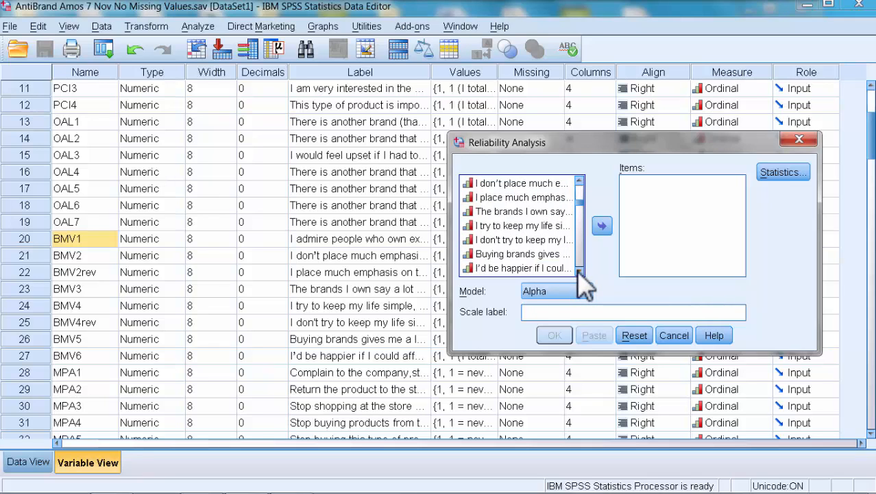
{"action": "left_click", "coordinate": [548, 268], "text": "shift"}
{"action": "left_click", "coordinate": [598, 227]}
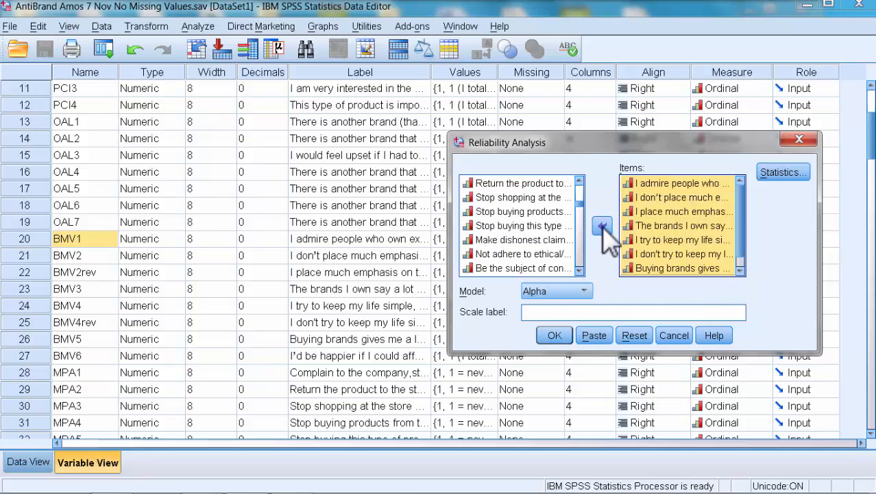
{"action": "left_click", "coordinate": [555, 335]}
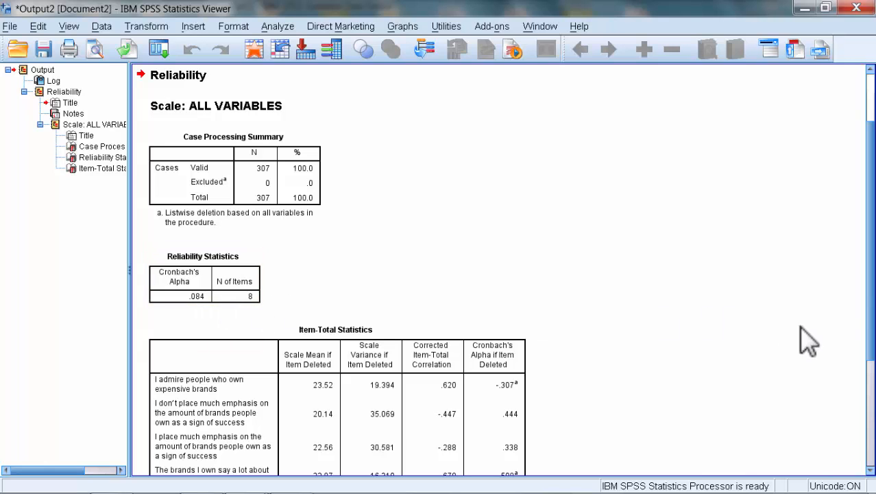
{"action": "left_click_drag", "start_coordinate": [870, 310], "coordinate": [868, 435]}
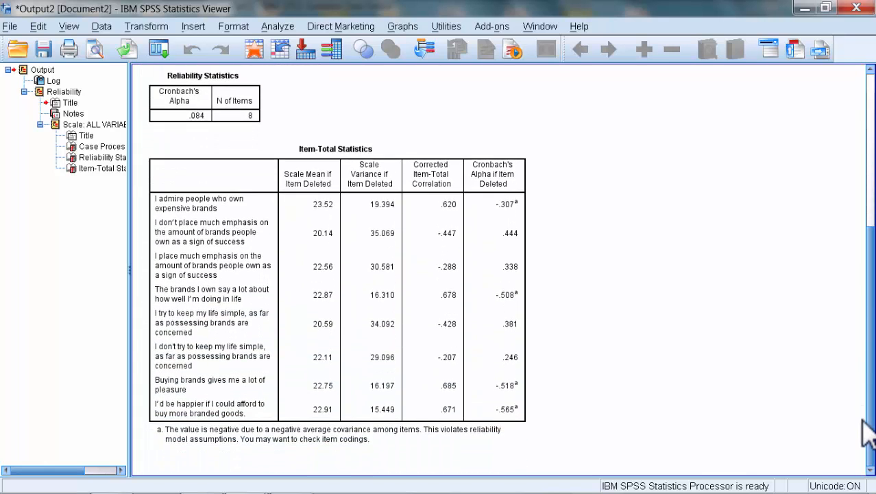